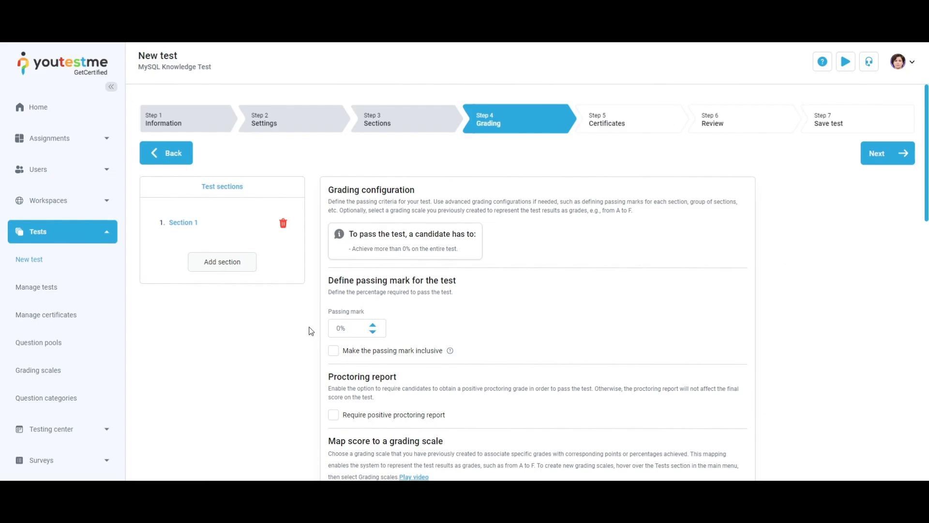
# Set the test's passing mark to 20%, make it inclusive, and require a positive proctoring report
pyautogui.moveTo(373, 326); pyautogui.dragTo(374, 329)
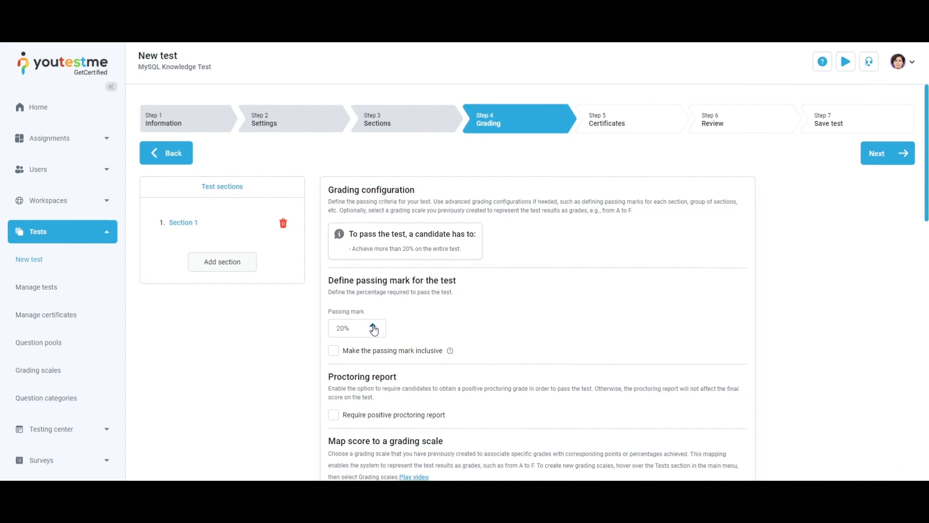
pyautogui.click(334, 355)
pyautogui.scroll(-5, 312, 351)
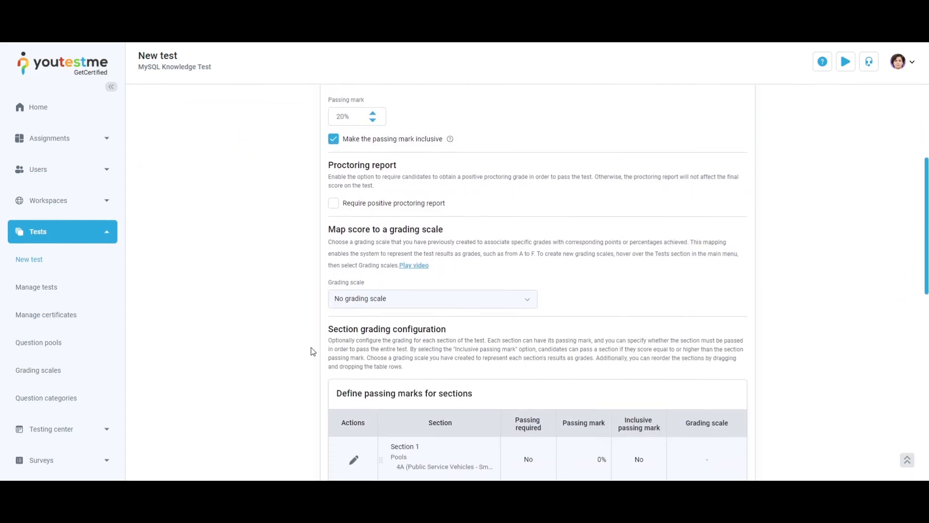
pyautogui.scroll(-2, 312, 351)
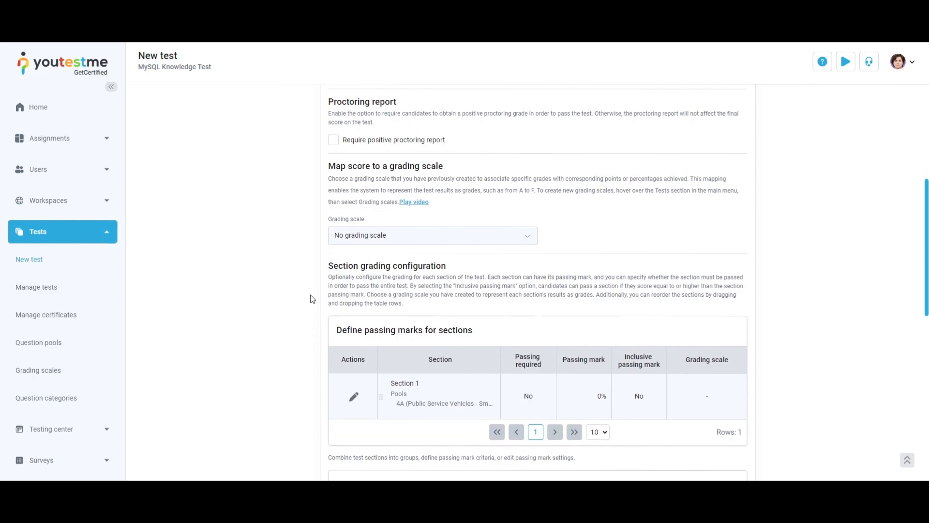
pyautogui.click(333, 142)
# Map the test score to the Course Satisfaction grading scale
pyautogui.scroll(1, 312, 193)
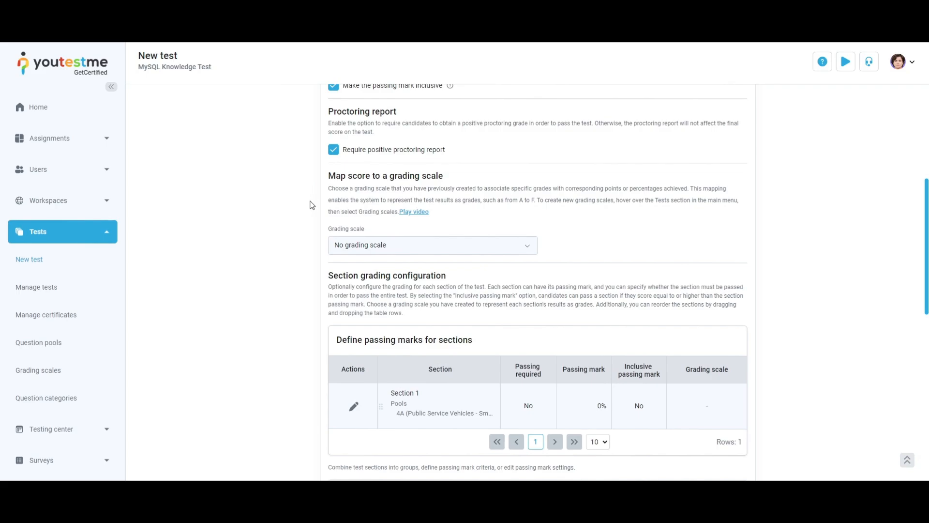
pyautogui.scroll(2, 312, 205)
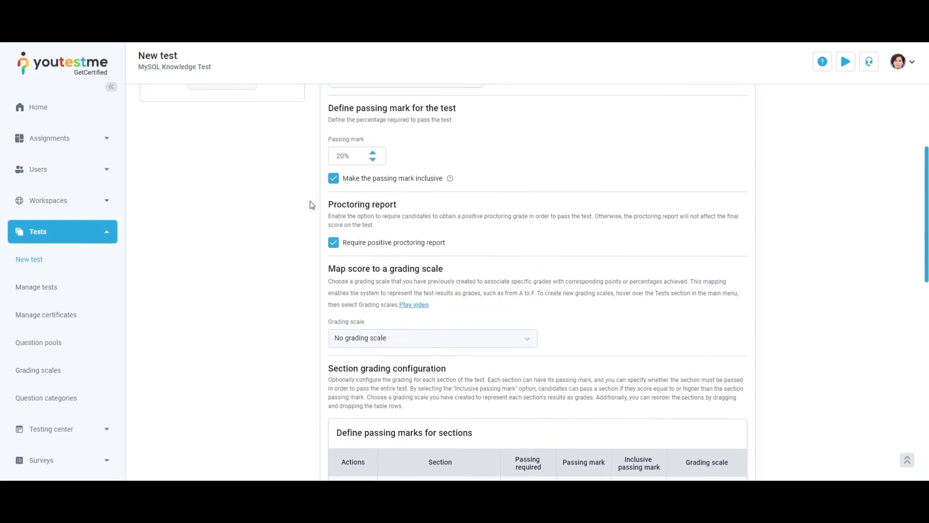
pyautogui.click(513, 345)
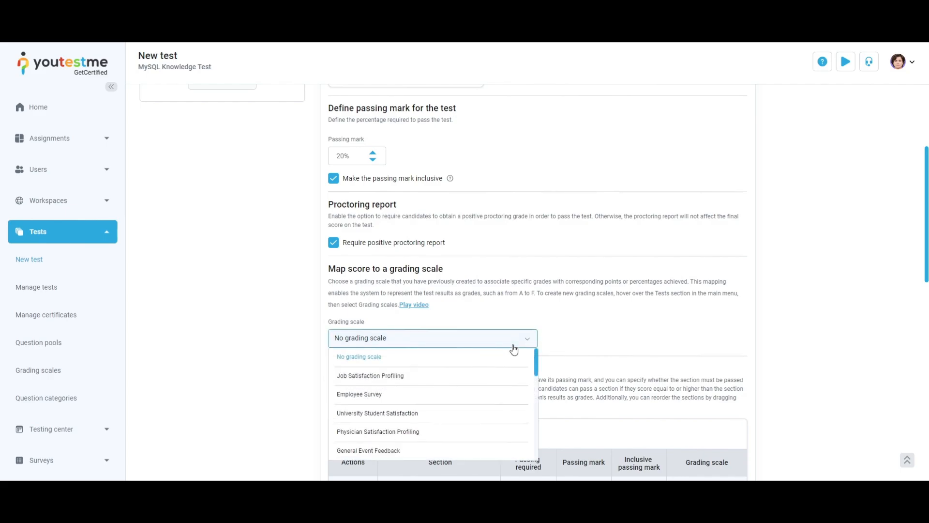
pyautogui.scroll(-1, 477, 449)
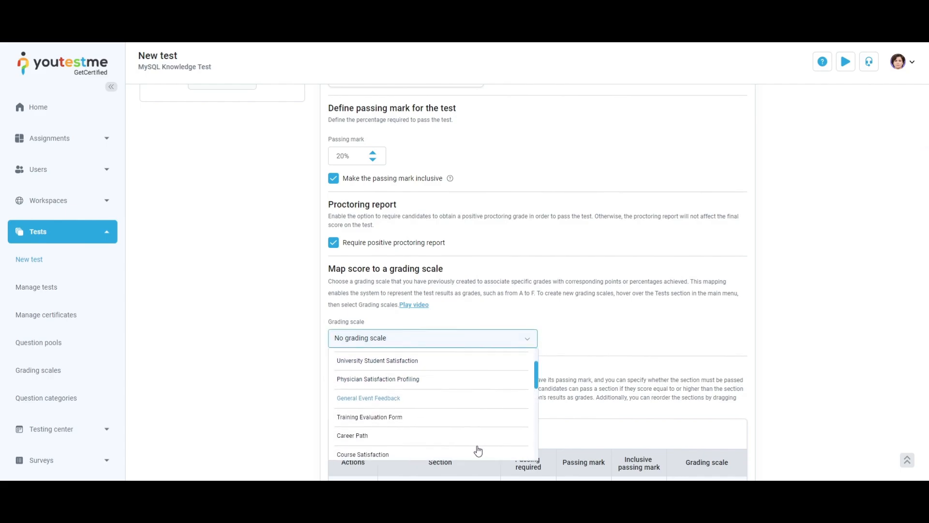
pyautogui.scroll(-1, 478, 450)
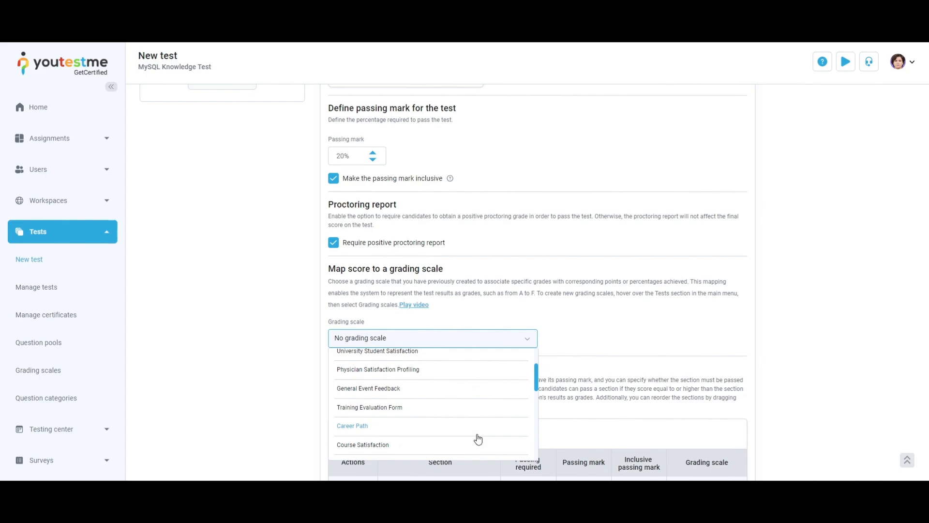
pyautogui.click(474, 446)
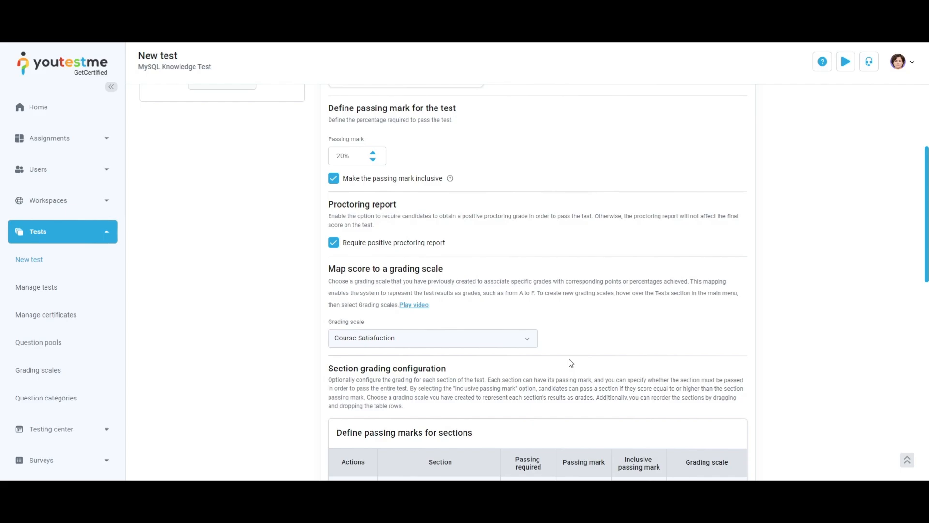
# In the section passing marks, make passing Section 1 required and set its passing mark to 20%
pyautogui.scroll(-5, 571, 362)
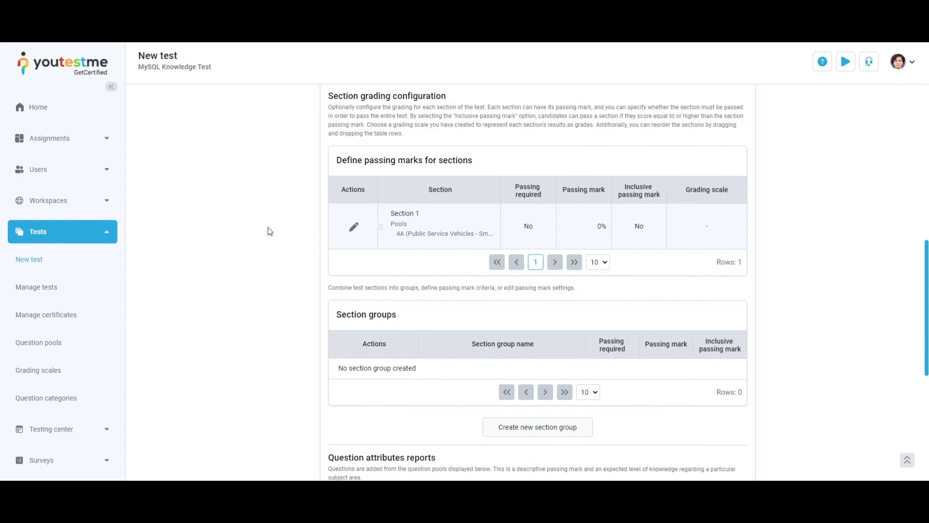
pyautogui.click(352, 228)
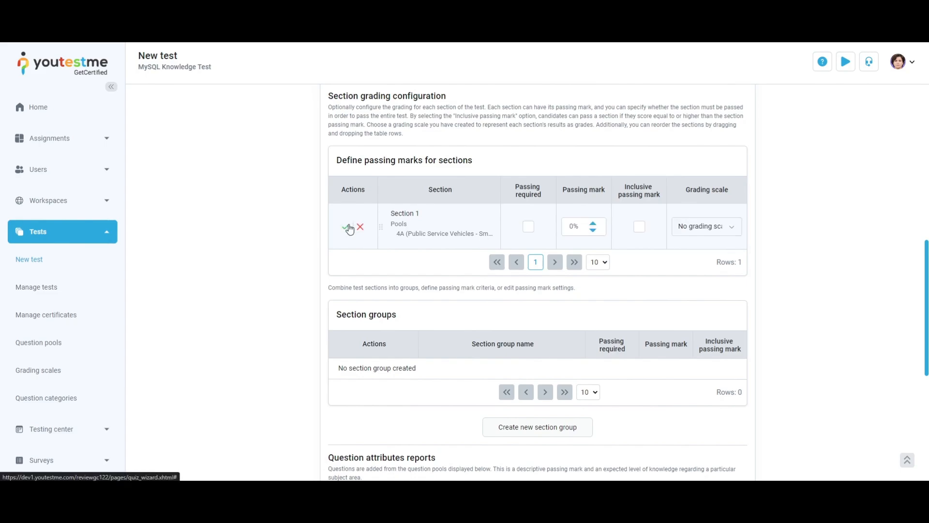
pyautogui.click(529, 226)
pyautogui.click(594, 224)
pyautogui.click(595, 223)
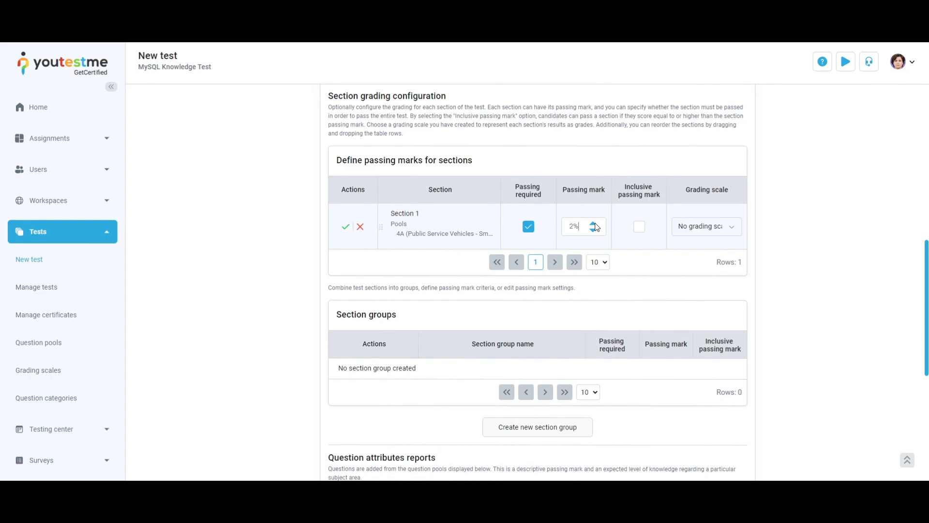
pyautogui.click(594, 224)
pyautogui.click(594, 224)
pyautogui.click(594, 225)
pyautogui.click(594, 224)
pyautogui.click(594, 225)
pyautogui.click(594, 224)
pyautogui.click(595, 224)
# Make Section 1's passing mark inclusive, assign it the Physician Satisfaction Profiling grading scale, and save the row
pyautogui.click(639, 226)
pyautogui.click(735, 229)
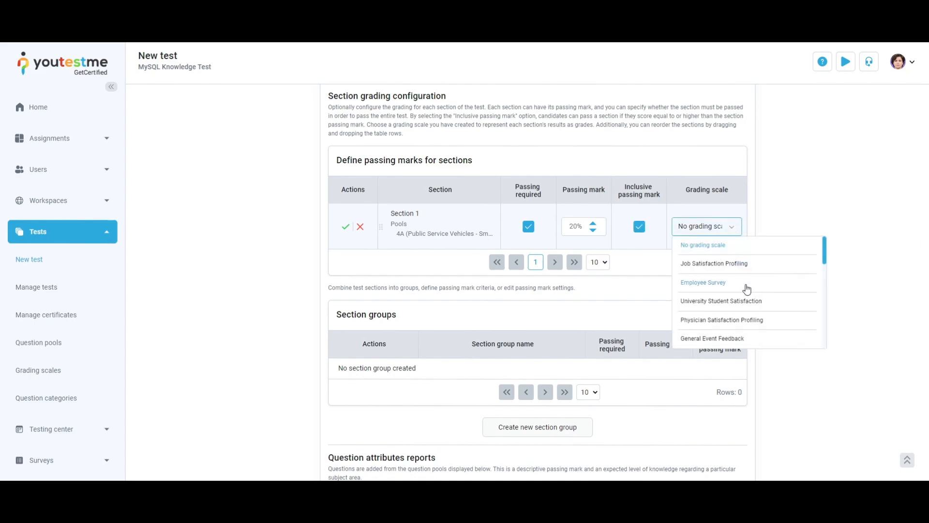
pyautogui.click(745, 319)
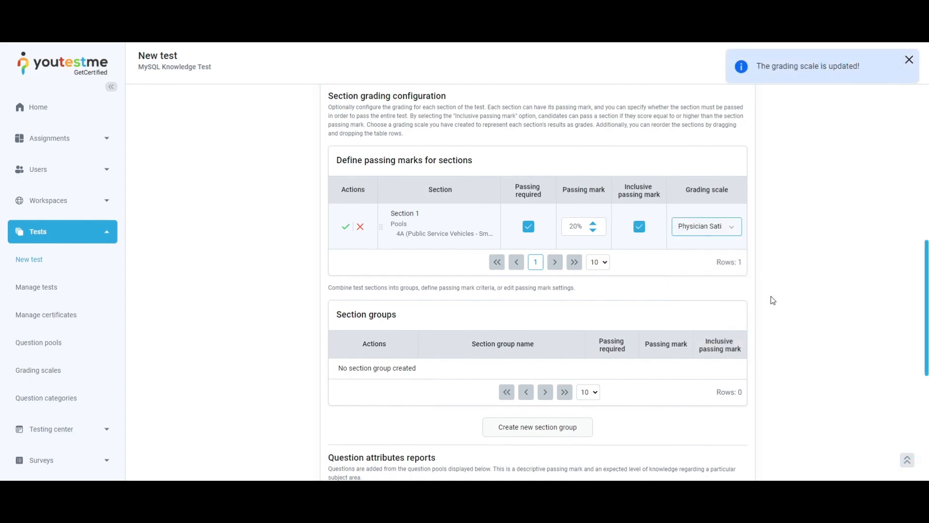
pyautogui.click(349, 229)
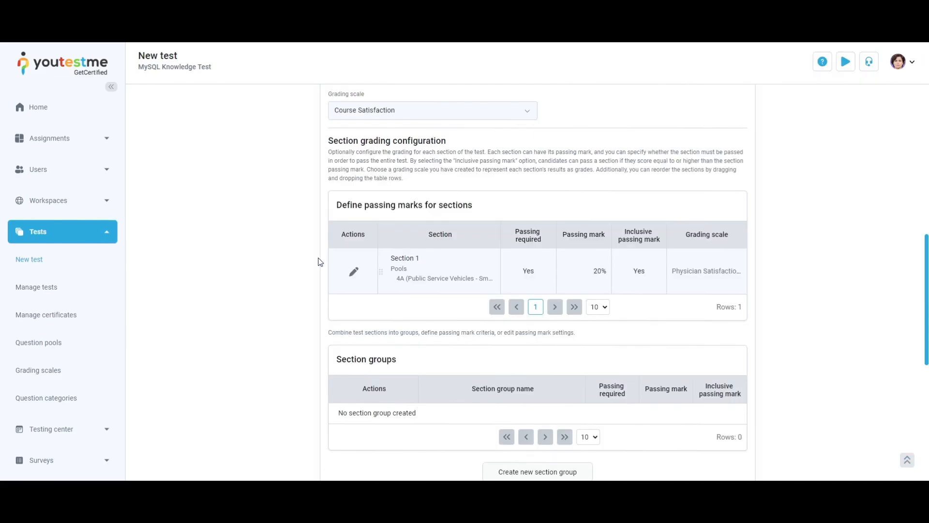
# Start a new section group named "Section 1 Group" with the description "A description for section one group"
pyautogui.scroll(-5, 314, 267)
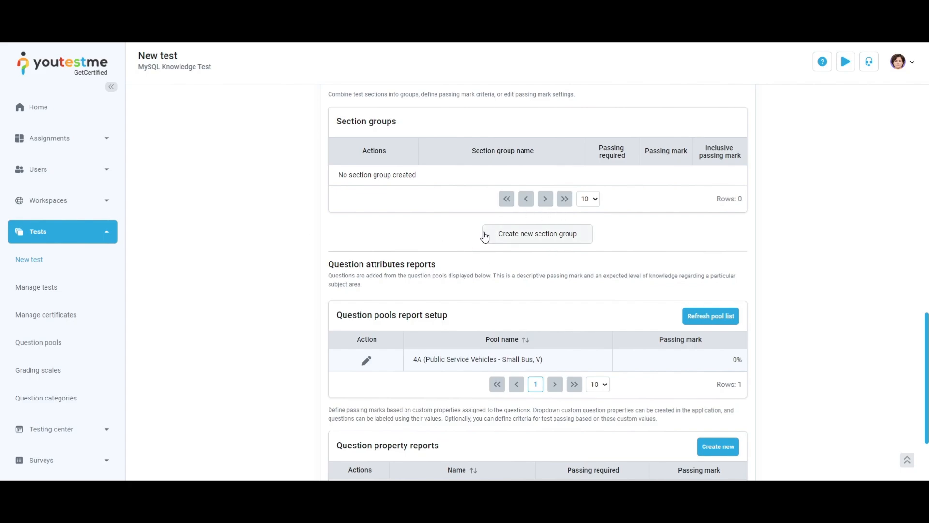
pyautogui.click(545, 241)
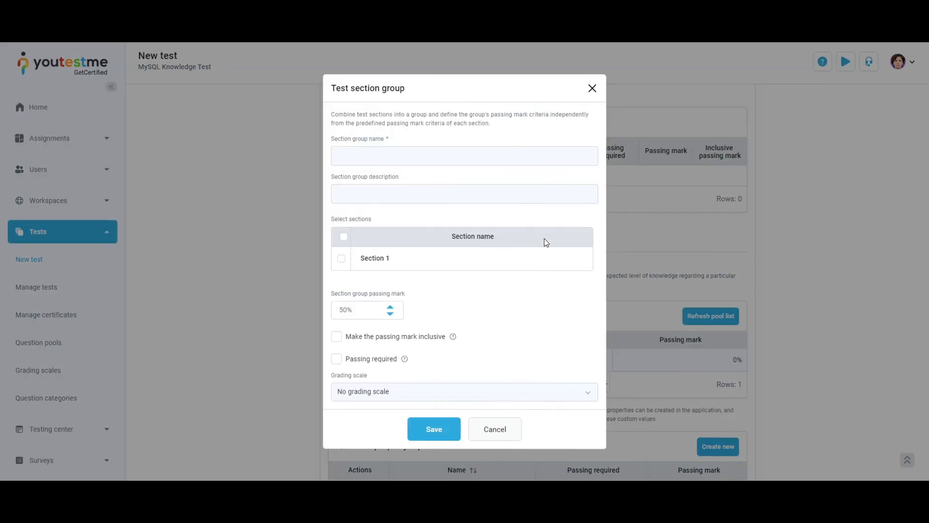
pyautogui.click(574, 156)
pyautogui.write('Section 1 Group')
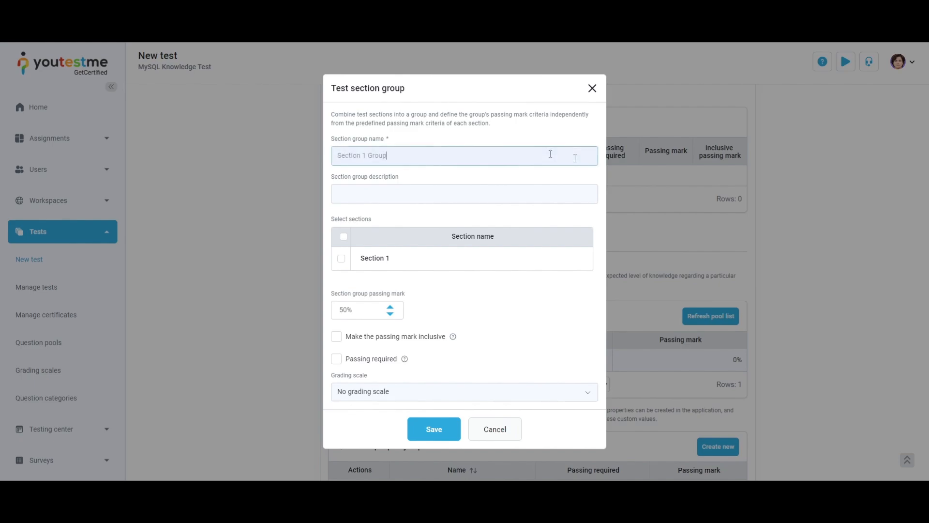
pyautogui.click(529, 196)
pyautogui.write('A description for section one group')
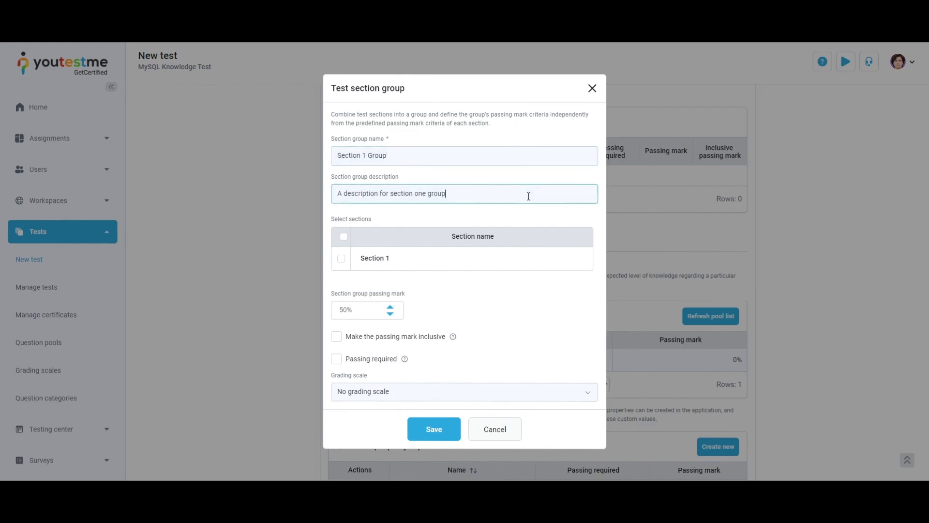
pyautogui.click(390, 307)
pyautogui.click(391, 316)
pyautogui.click(390, 315)
pyautogui.click(390, 315)
pyautogui.click(390, 316)
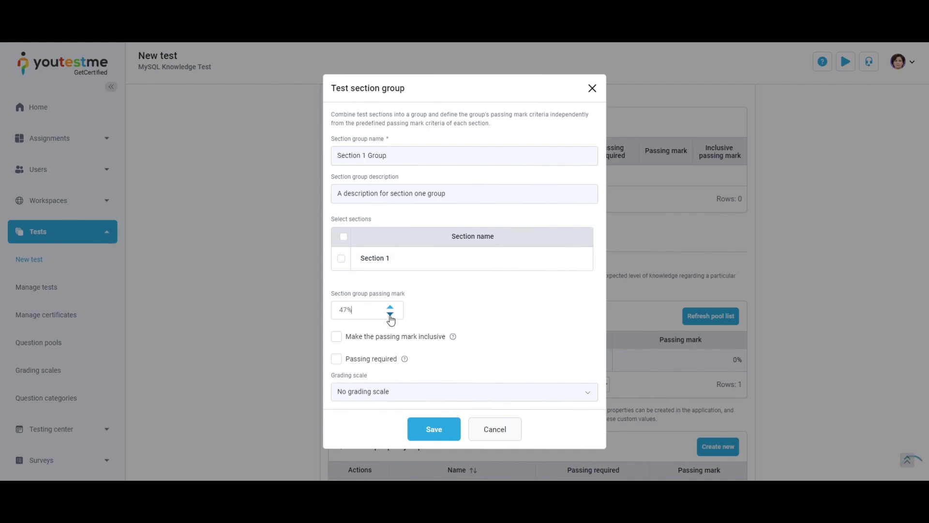
pyautogui.click(391, 308)
pyautogui.click(392, 308)
pyautogui.click(392, 308)
# Give the group an inclusive passing mark, required passing, the Descriptive grading scale and Section 1 as member, and save it
pyautogui.click(336, 338)
pyautogui.click(336, 360)
pyautogui.click(453, 395)
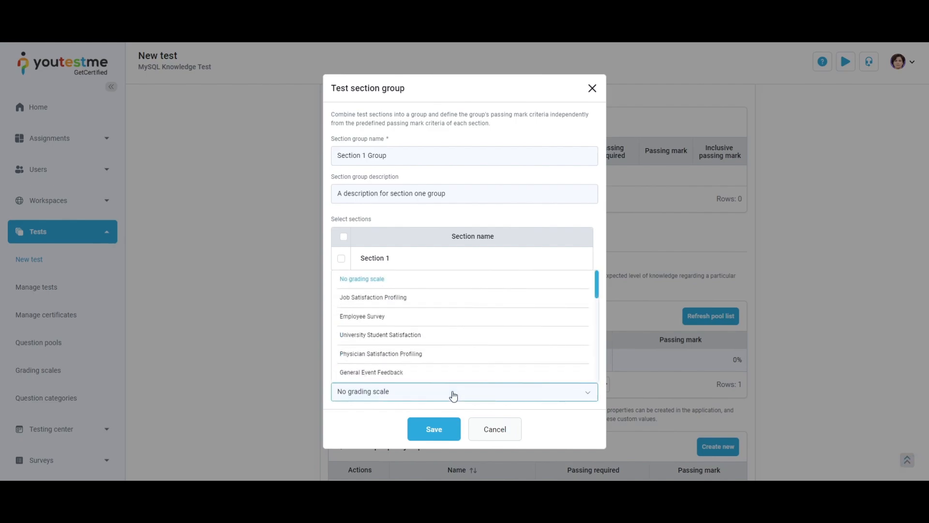
pyautogui.scroll(-3, 444, 363)
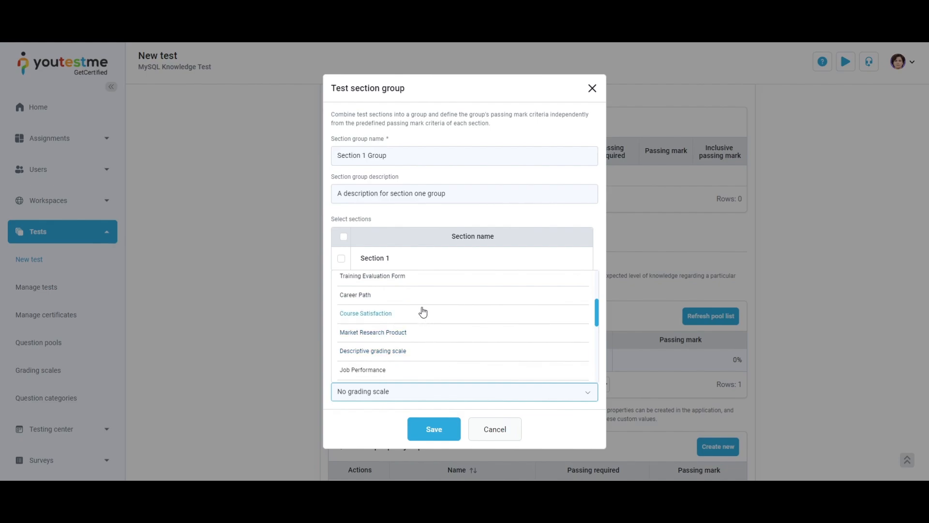
pyautogui.click(423, 352)
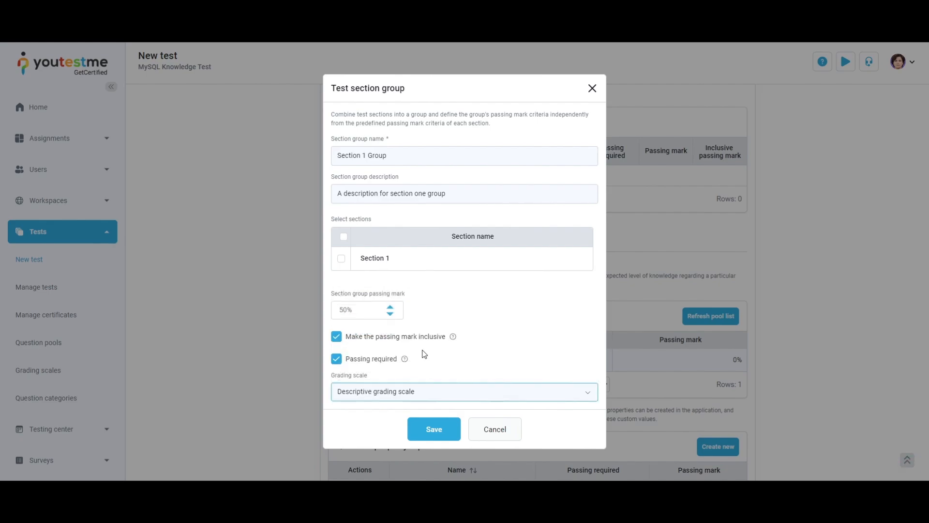
pyautogui.click(341, 258)
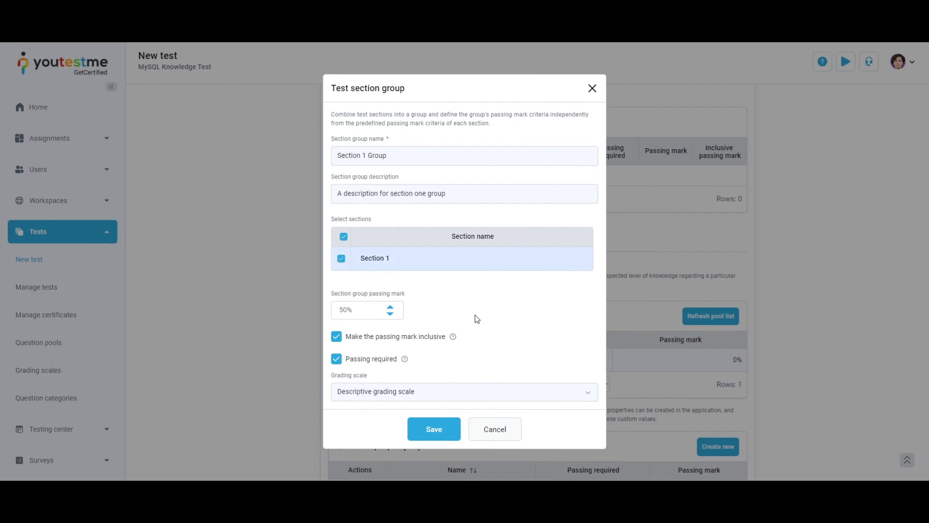
pyautogui.click(431, 436)
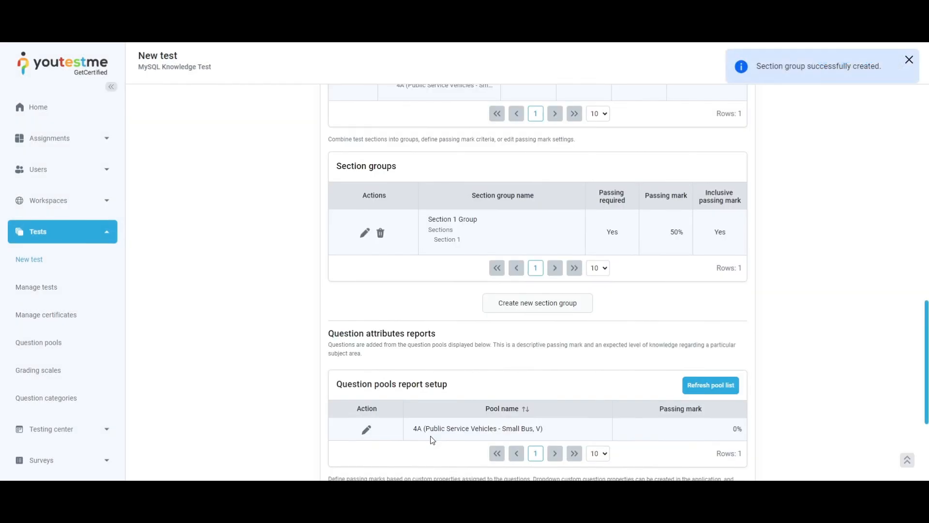
# Set the 4A question pool's passing mark to 50% in the pools report setup, save it, and refresh the pool list
pyautogui.scroll(-4, 264, 267)
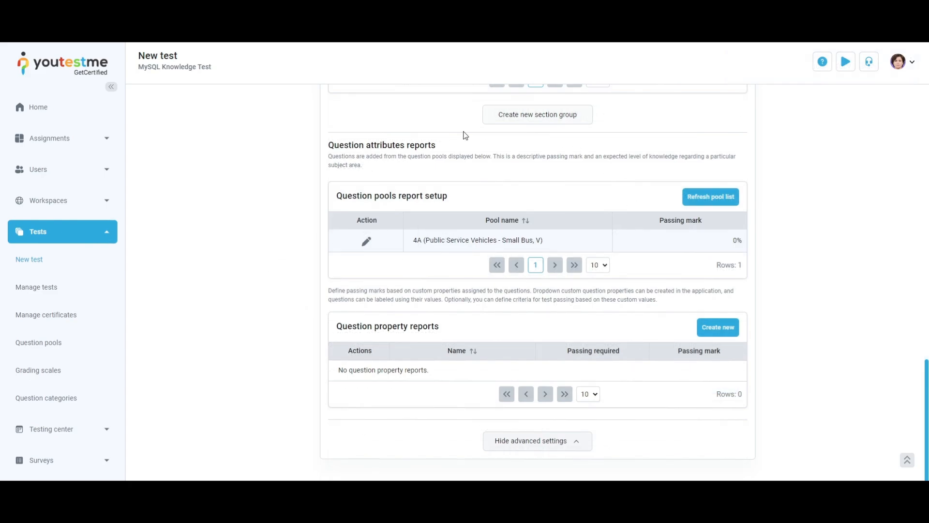
pyautogui.click(366, 241)
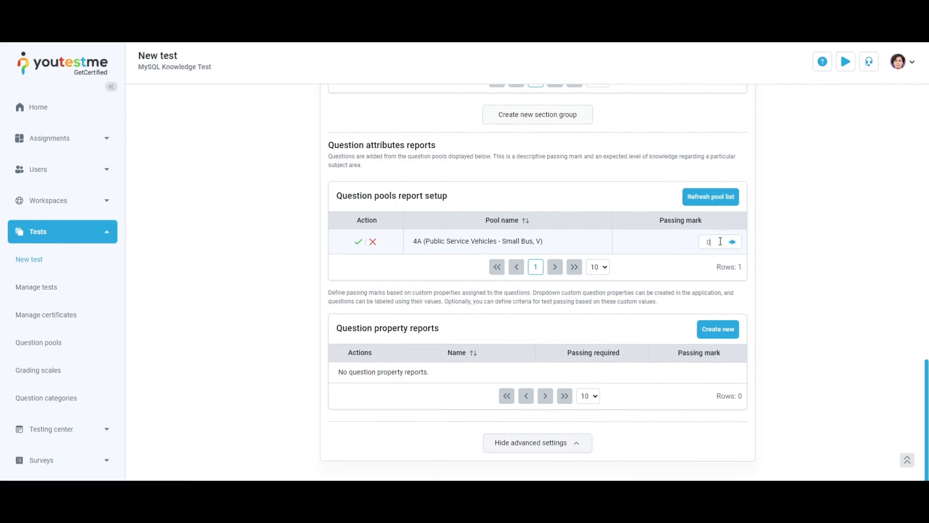
pyautogui.moveTo(711, 242); pyautogui.dragTo(690, 246)
pyautogui.write('5')
pyautogui.click(359, 241)
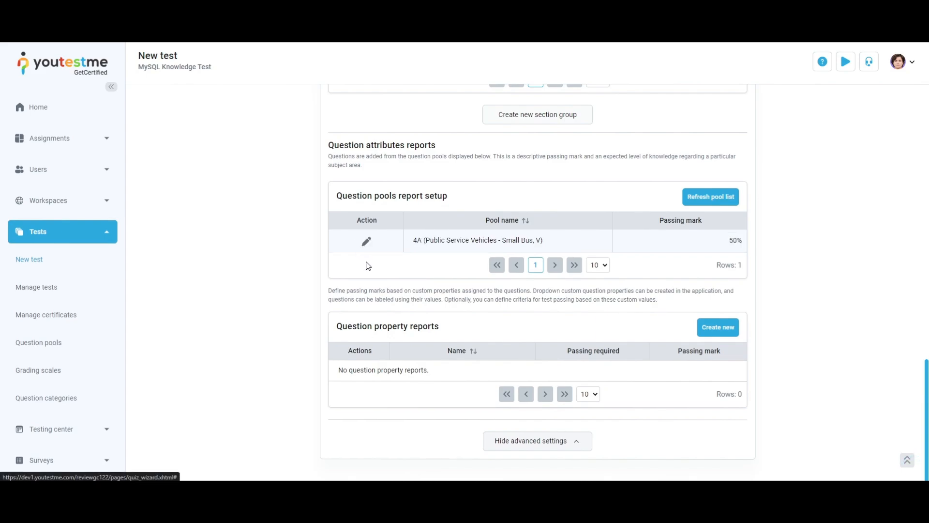
pyautogui.click(729, 195)
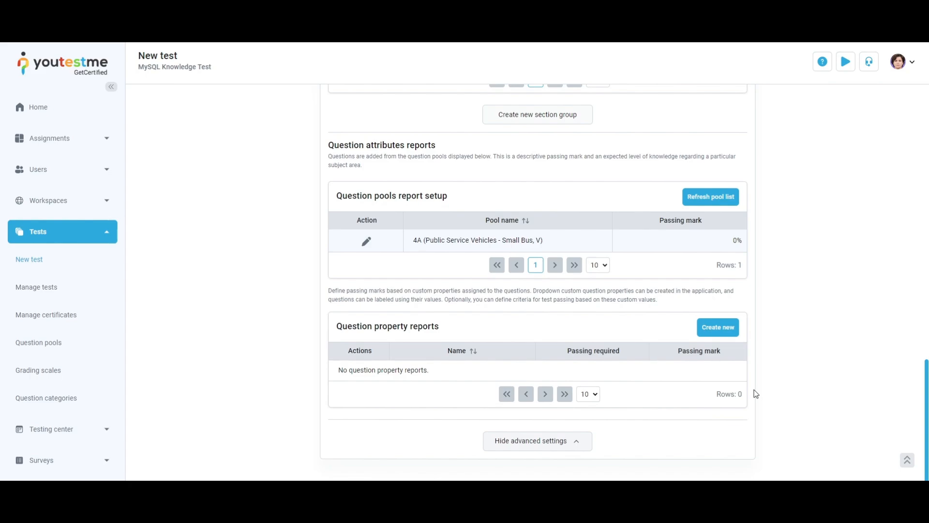
# Start a question property report named "Question property report 1" with the description "Question property report description 1"
pyautogui.click(727, 327)
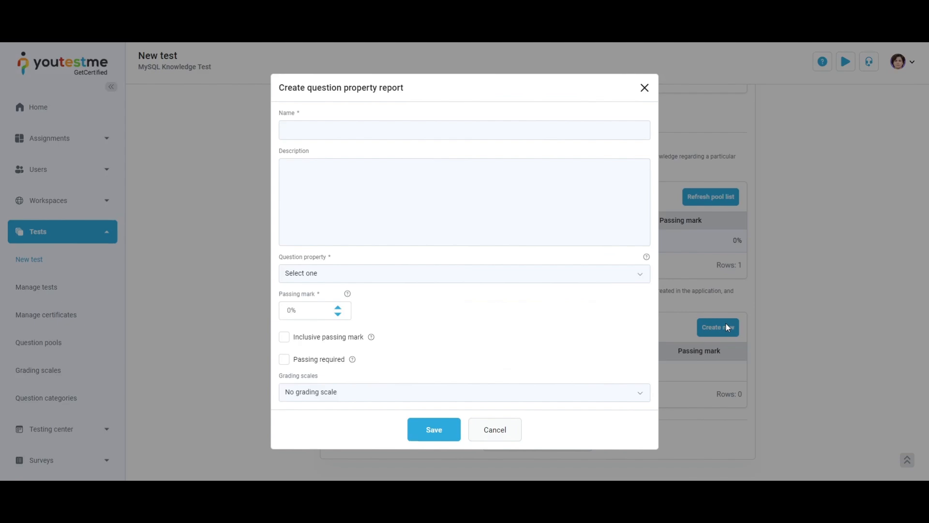
pyautogui.click(562, 129)
pyautogui.write('Question property report 1')
pyautogui.click(564, 182)
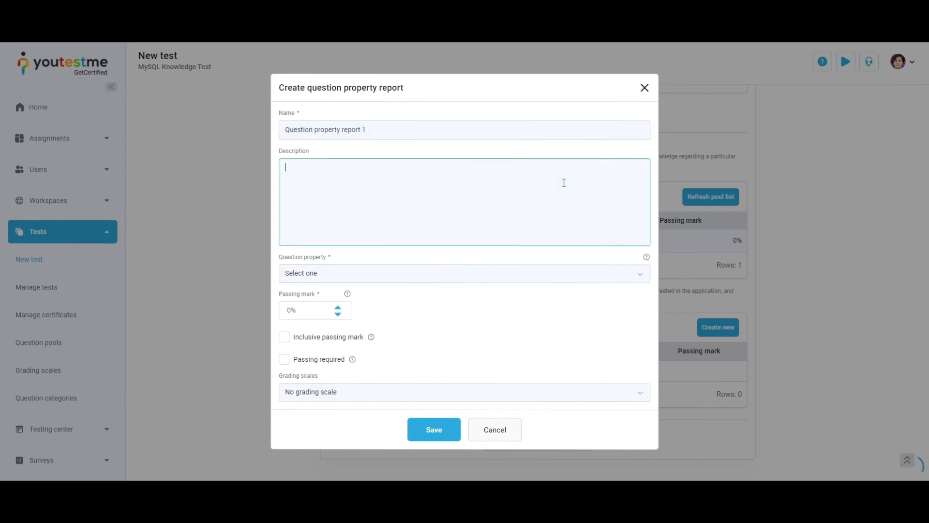
pyautogui.write('Question property report description 1')
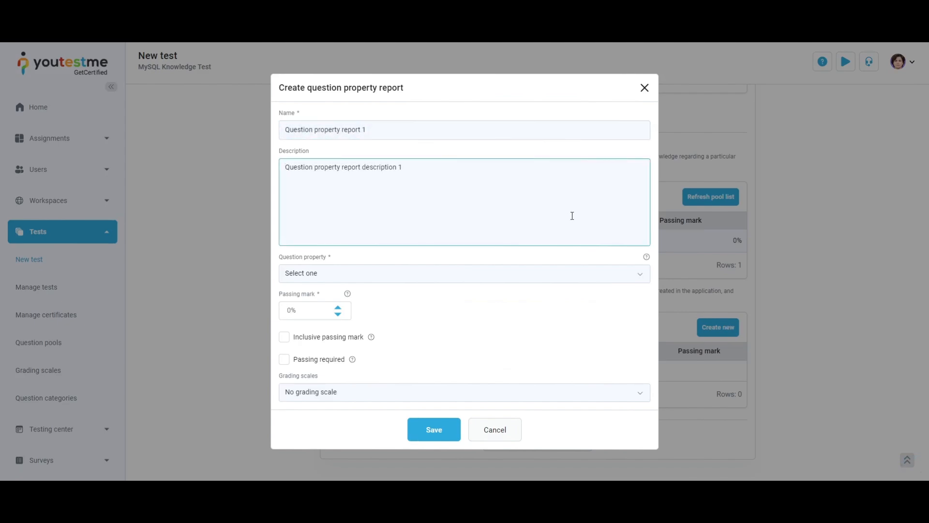
# Base the report on the Binary Classification question property and set its passing mark to 30%
pyautogui.click(609, 274)
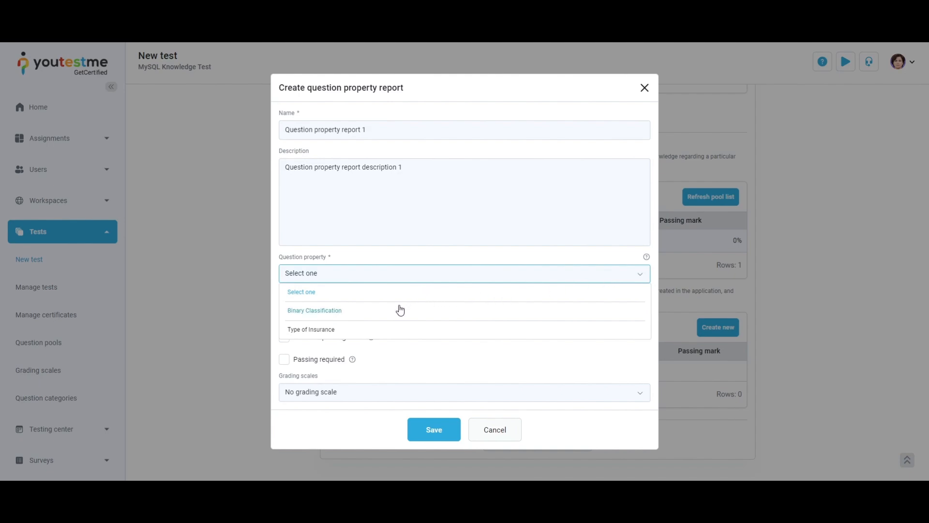
pyautogui.click(389, 317)
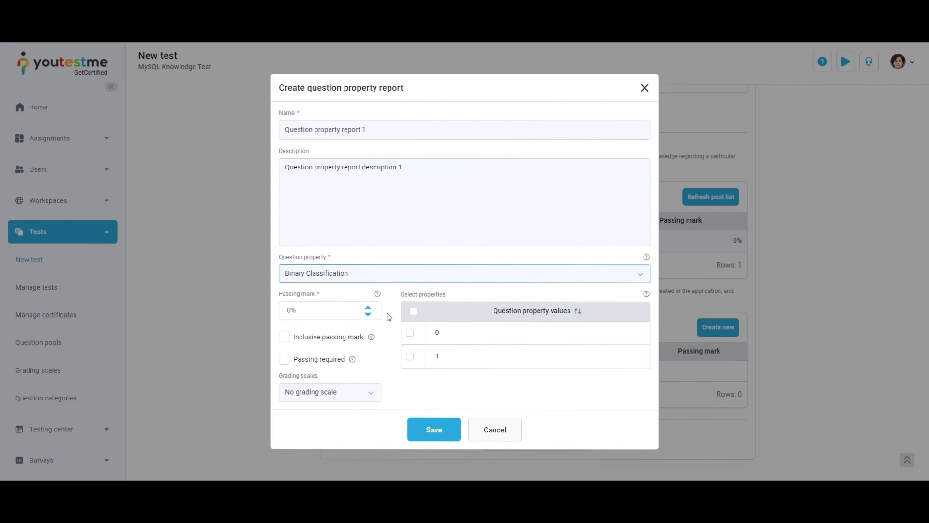
pyautogui.click(367, 309)
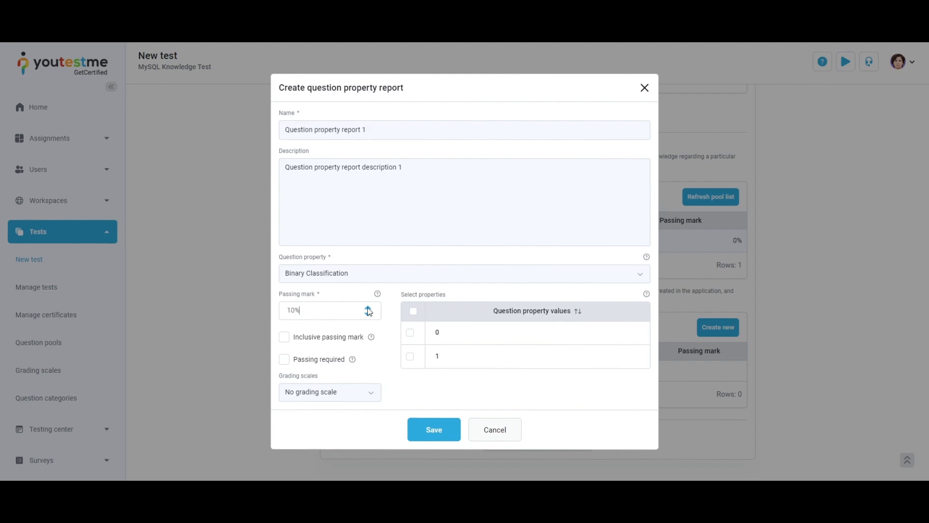
pyautogui.click(368, 308)
# Make the report's passing mark inclusive and passing required, and assign the Descriptive grading scale
pyautogui.click(286, 338)
pyautogui.click(285, 360)
pyautogui.click(376, 398)
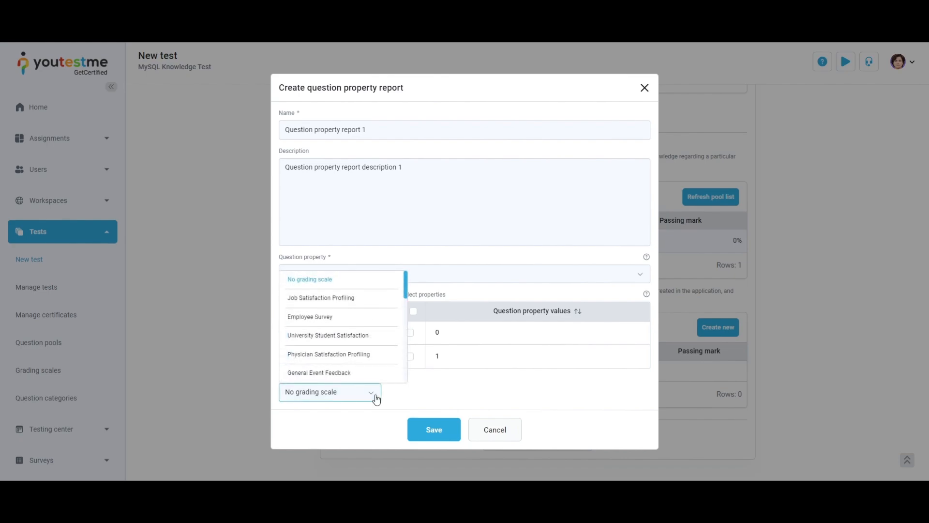
pyautogui.scroll(-3, 363, 356)
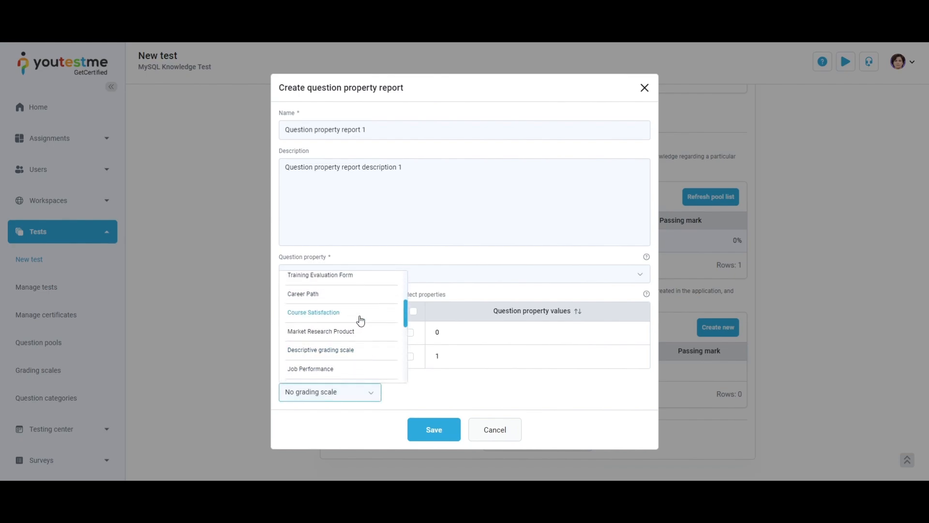
pyautogui.click(355, 356)
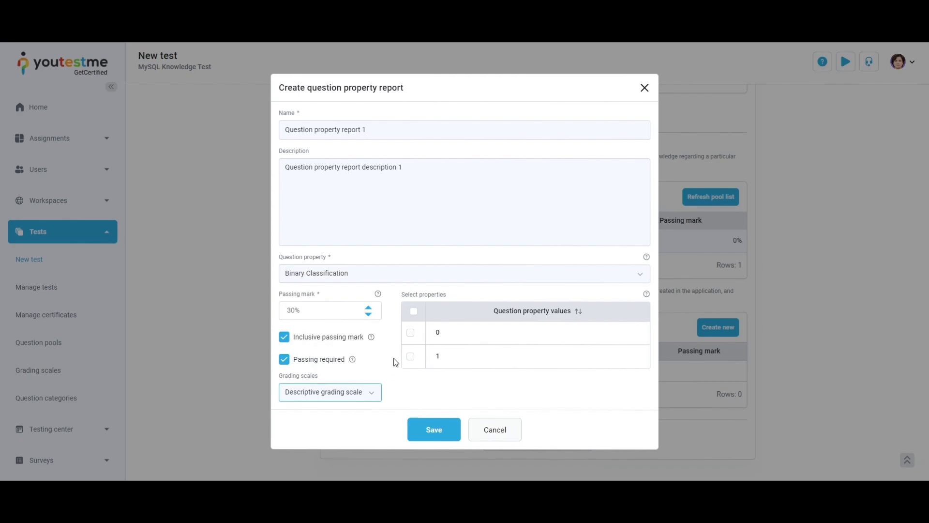
# Include only the question property value 1 in the report, save it, and return to the grading configuration summary
pyautogui.click(414, 314)
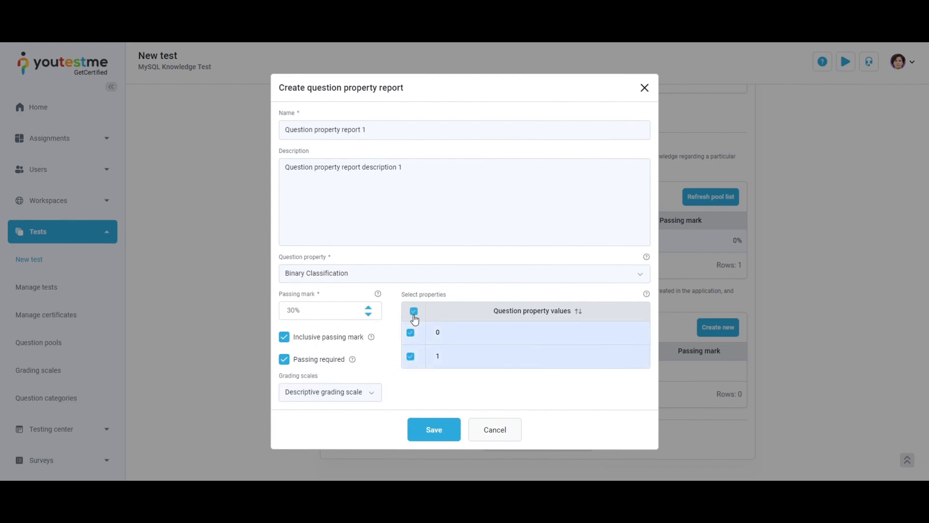
pyautogui.click(414, 315)
pyautogui.click(411, 356)
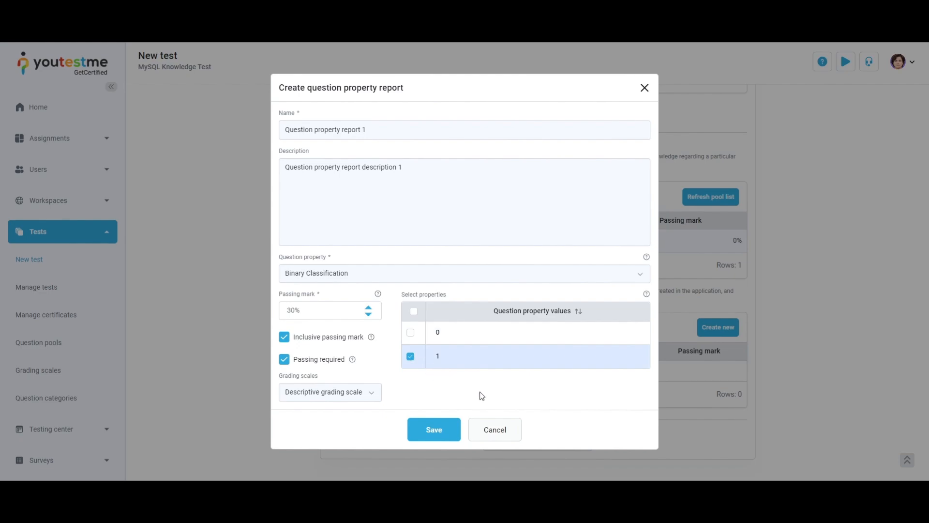
pyautogui.click(449, 430)
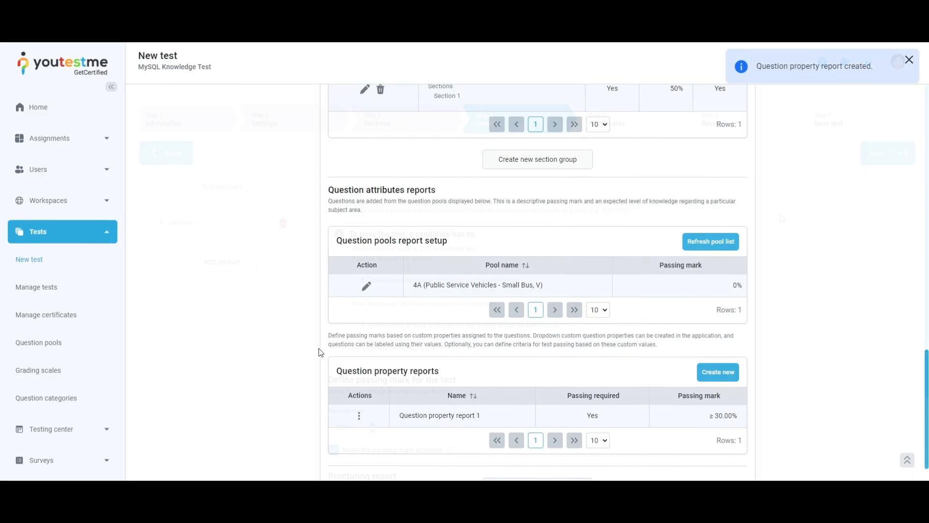
pyautogui.scroll(15, 556, 291)
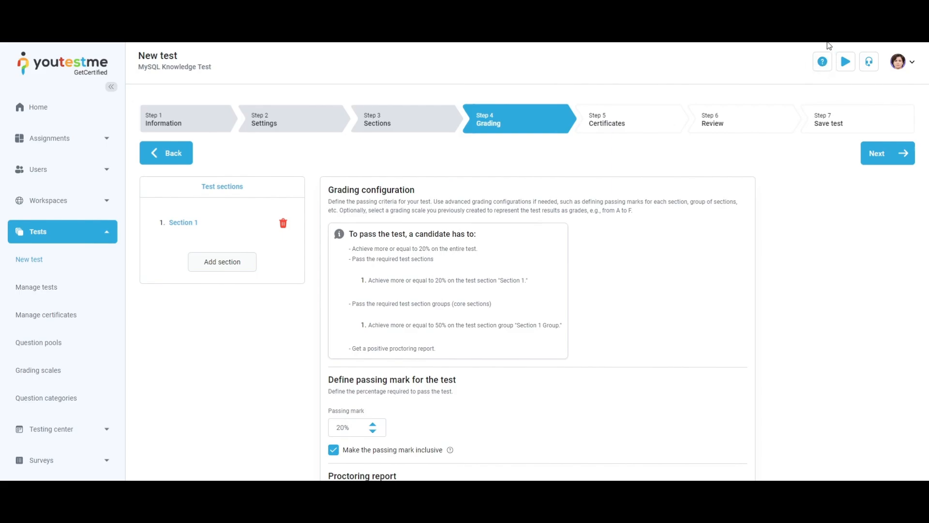